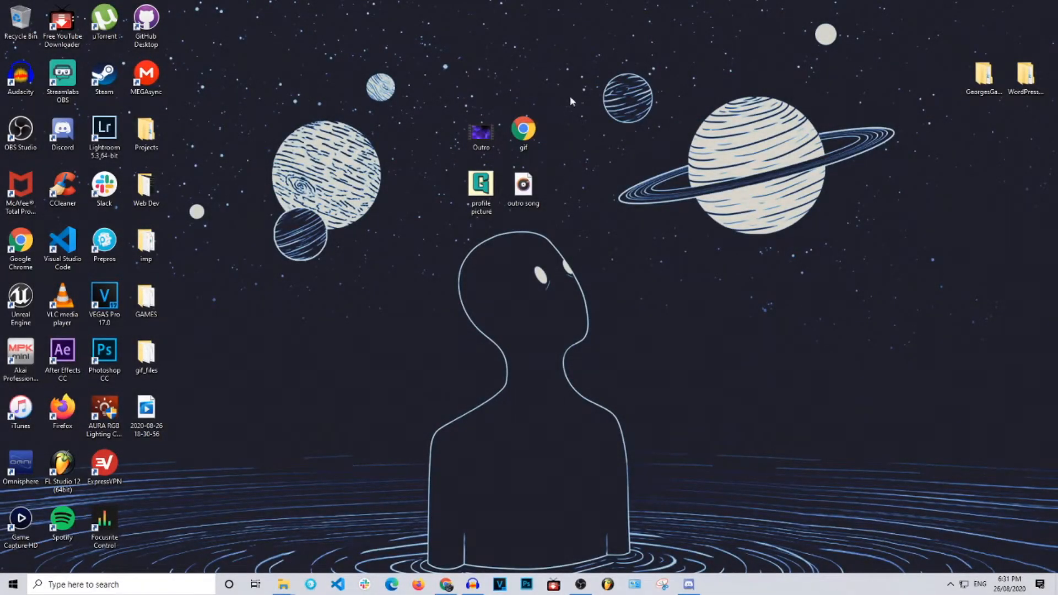
- Drag-select the Outro, gif, profile picture and outro song desktop files, then launch Discord
{"action": "left_click_drag", "start_coordinate": [566, 97], "coordinate": [387, 247]}
{"action": "left_click", "coordinate": [690, 585]}
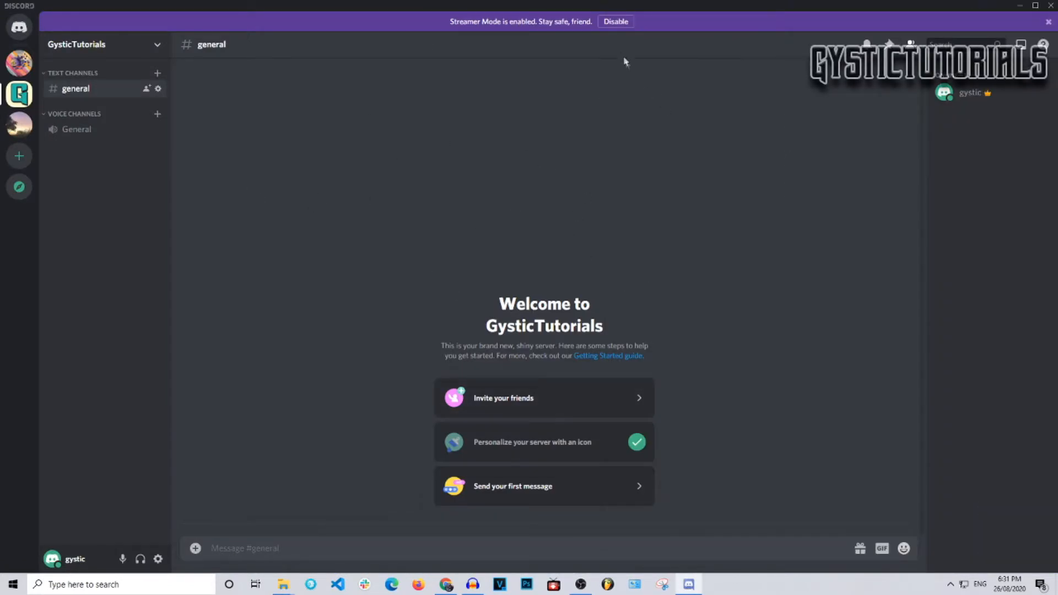
- Dismiss the Streamer Mode notice and return to the GysticTutorials server's general channel
{"action": "left_click", "coordinate": [1050, 23]}
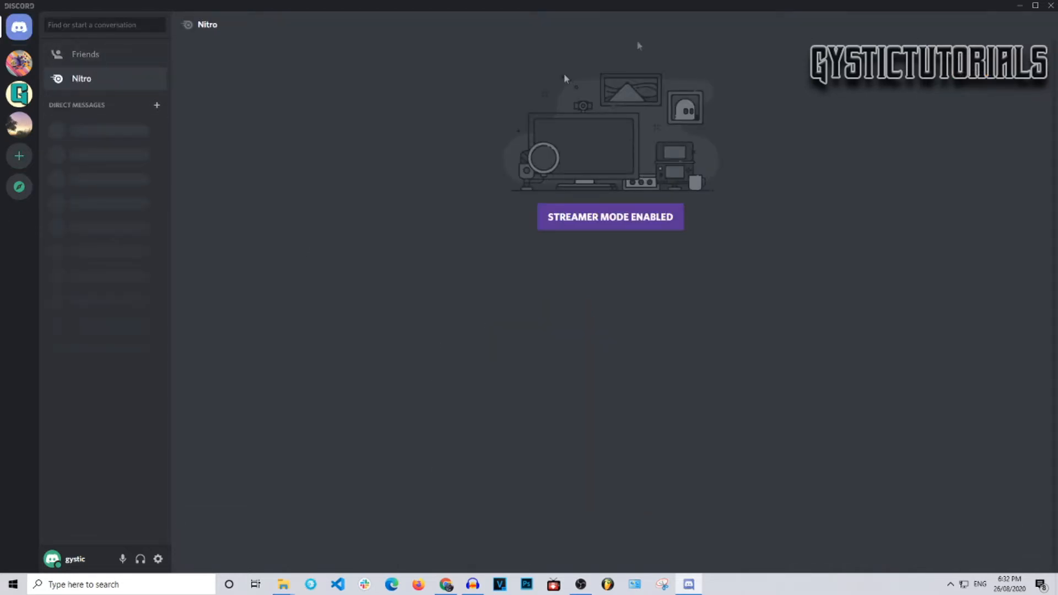
{"action": "left_click", "coordinate": [19, 93]}
{"action": "type", "text": "Hi all"}
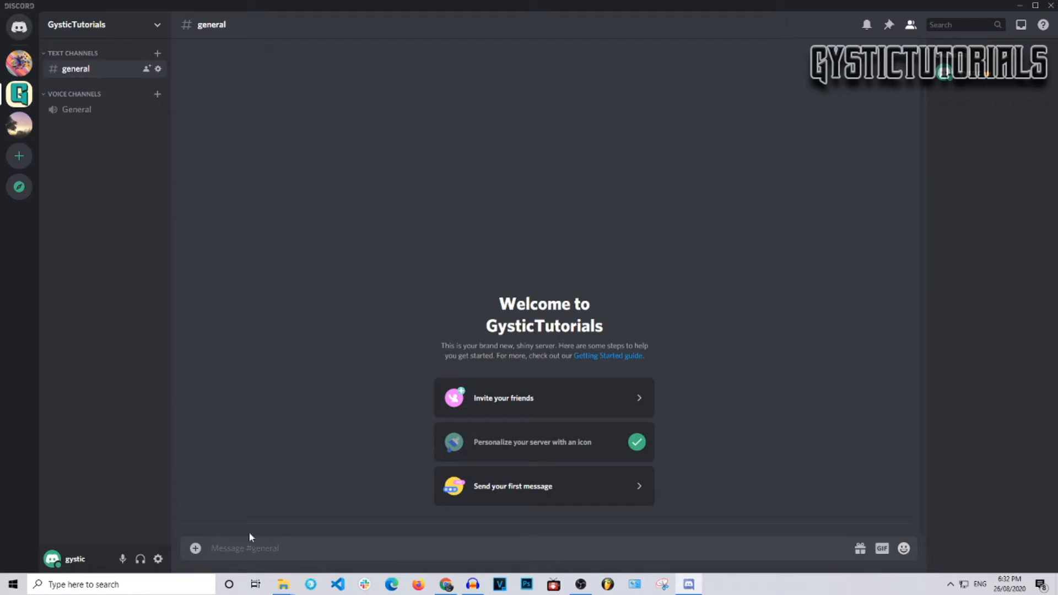
- Send 'Hi all' in #general and react to it with a thumbs-up and a second emoji
{"action": "key", "text": "Return"}
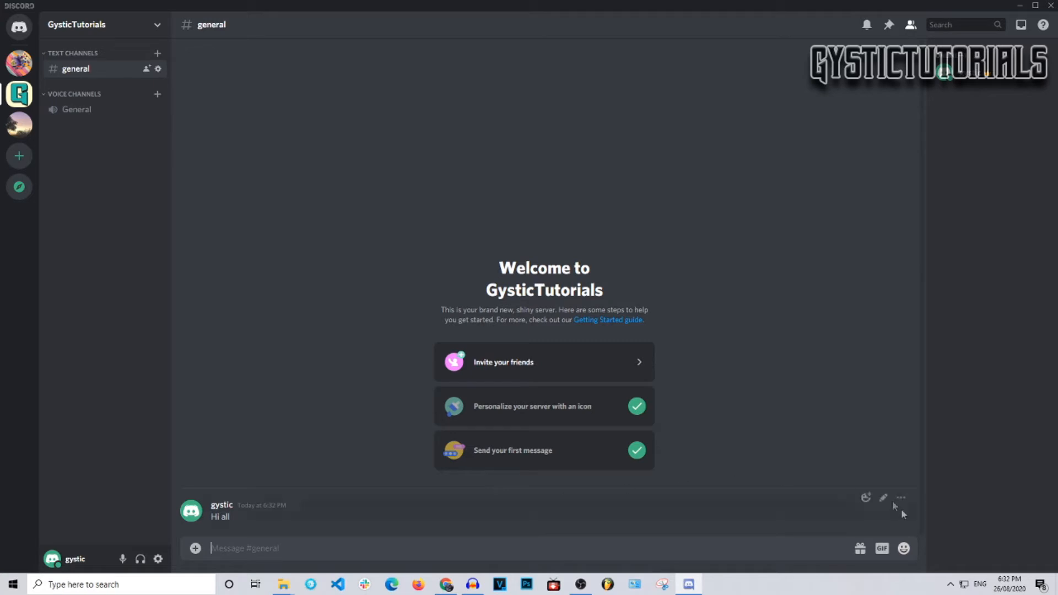
{"action": "left_click", "coordinate": [866, 497]}
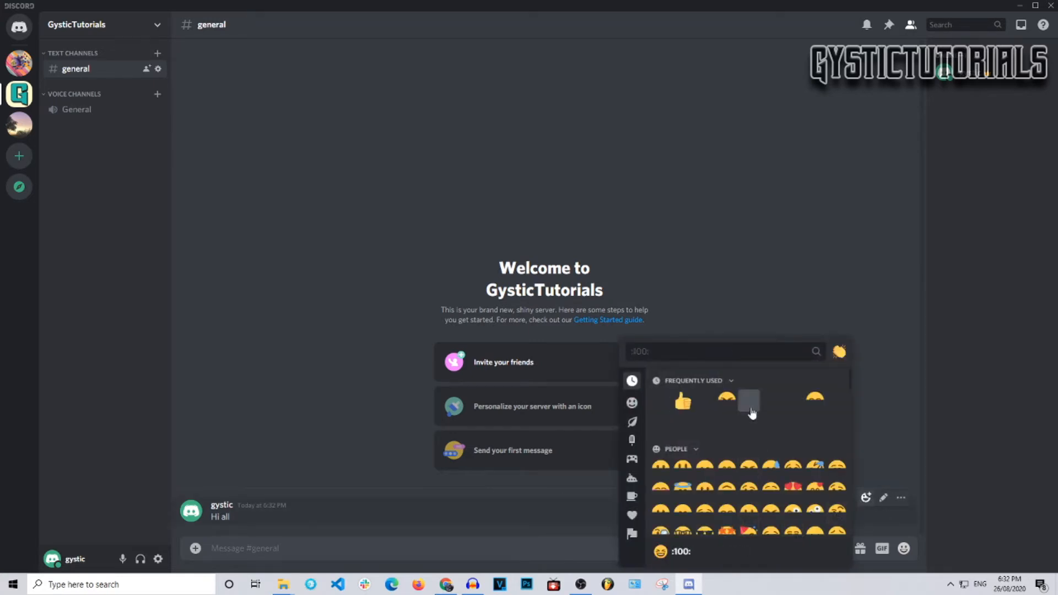
{"action": "left_click", "coordinate": [683, 402]}
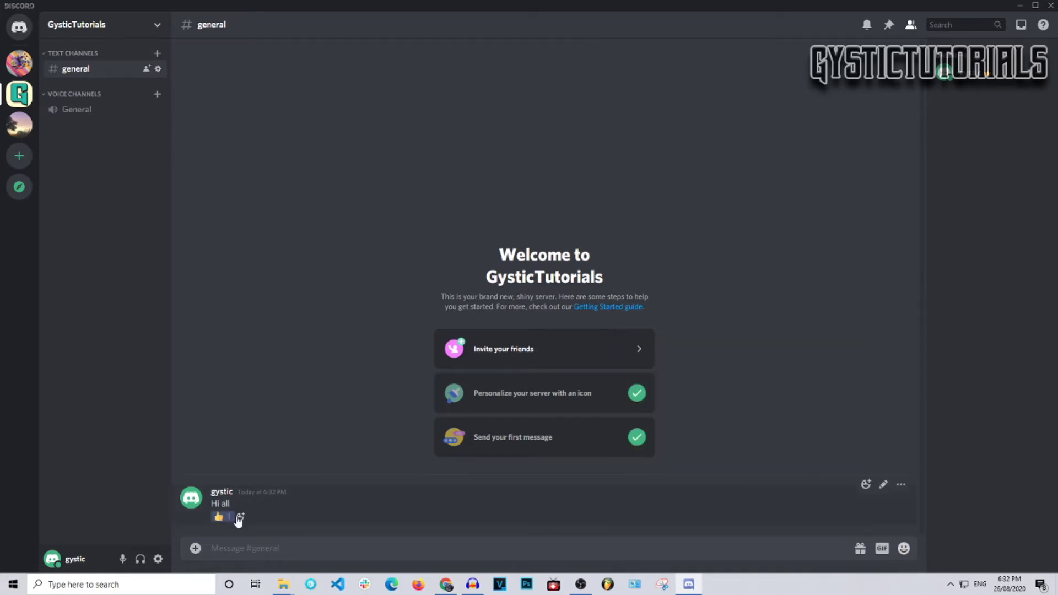
{"action": "left_click", "coordinate": [866, 485]}
{"action": "left_click", "coordinate": [808, 491]}
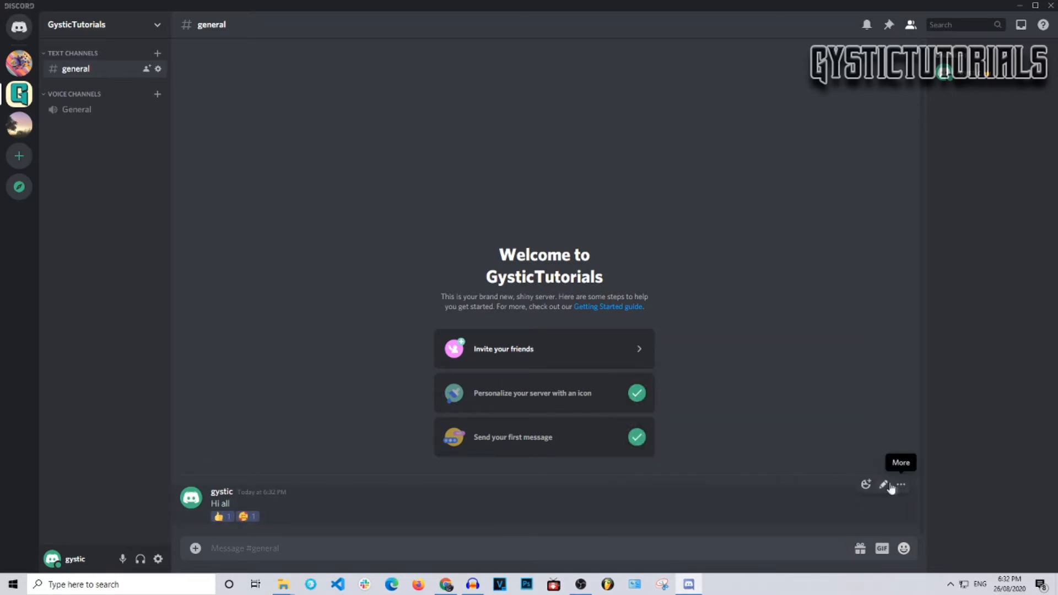
- Edit the message to 'Hi all!', then check and dismiss its More options menu
{"action": "left_click", "coordinate": [883, 485]}
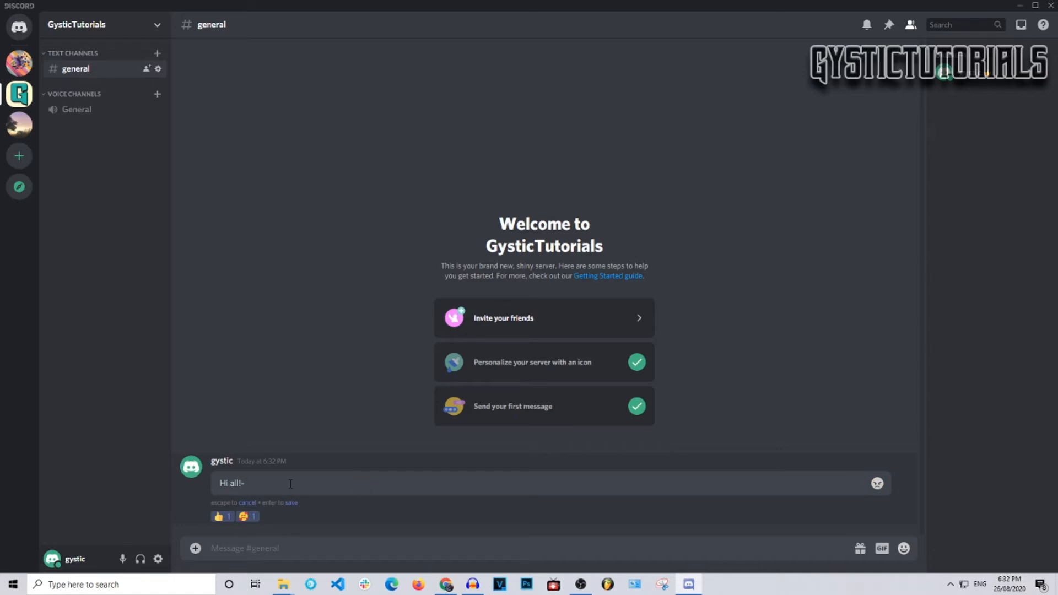
{"action": "key", "text": "Return"}
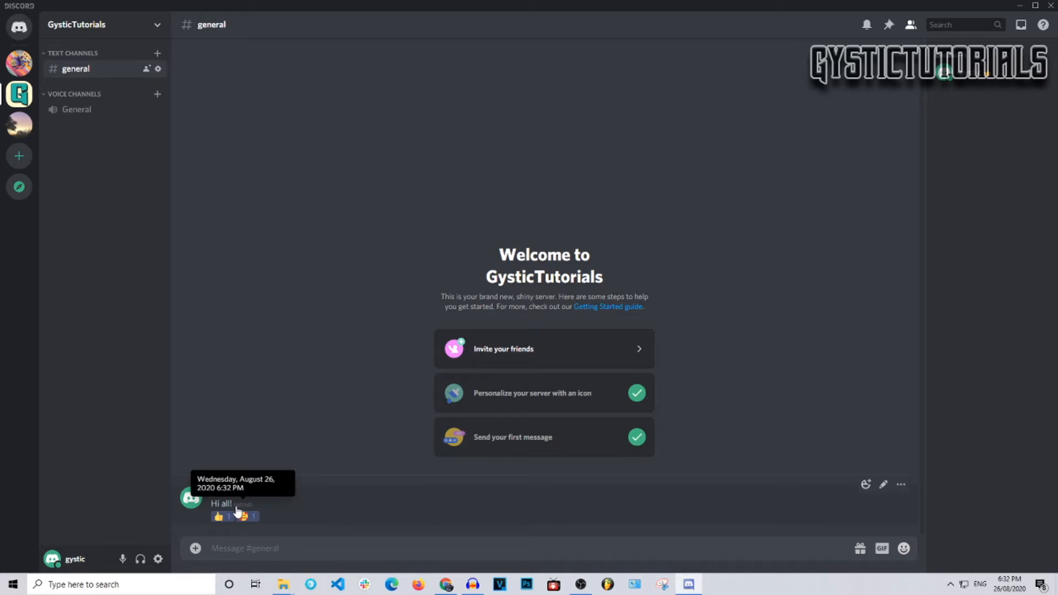
{"action": "left_click", "coordinate": [900, 488]}
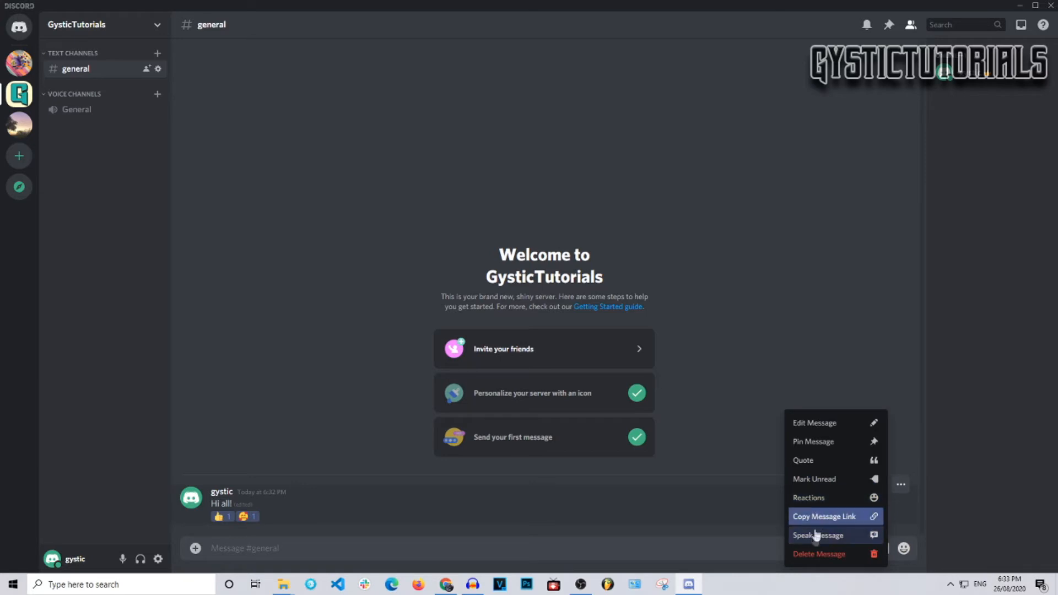
{"action": "left_click", "coordinate": [831, 170]}
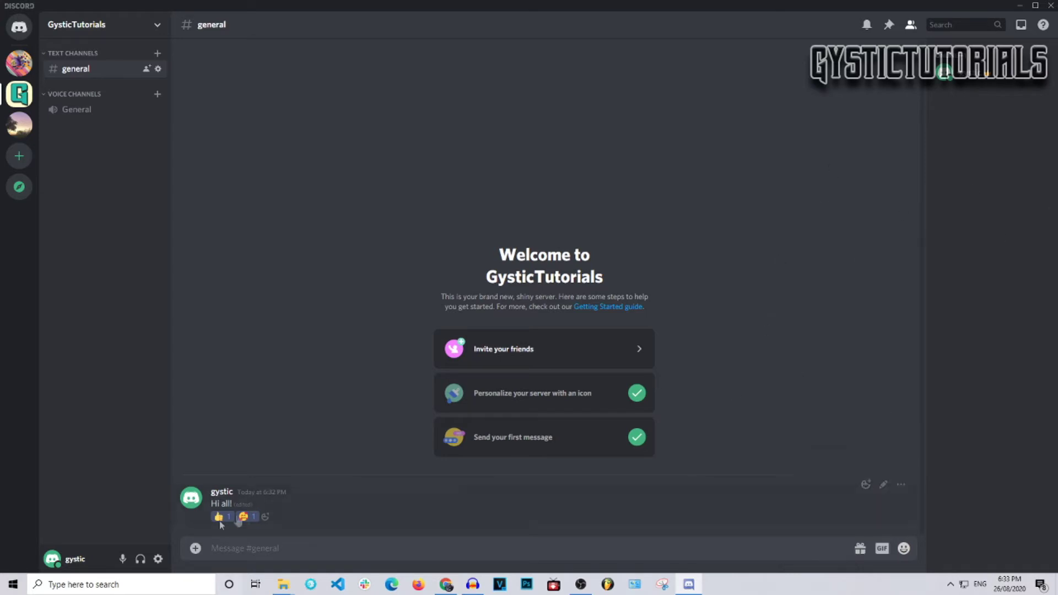
- Attach outro song.mp3 from the Desktop for upload to #general
{"action": "left_click", "coordinate": [195, 550]}
{"action": "left_click", "coordinate": [45, 99]}
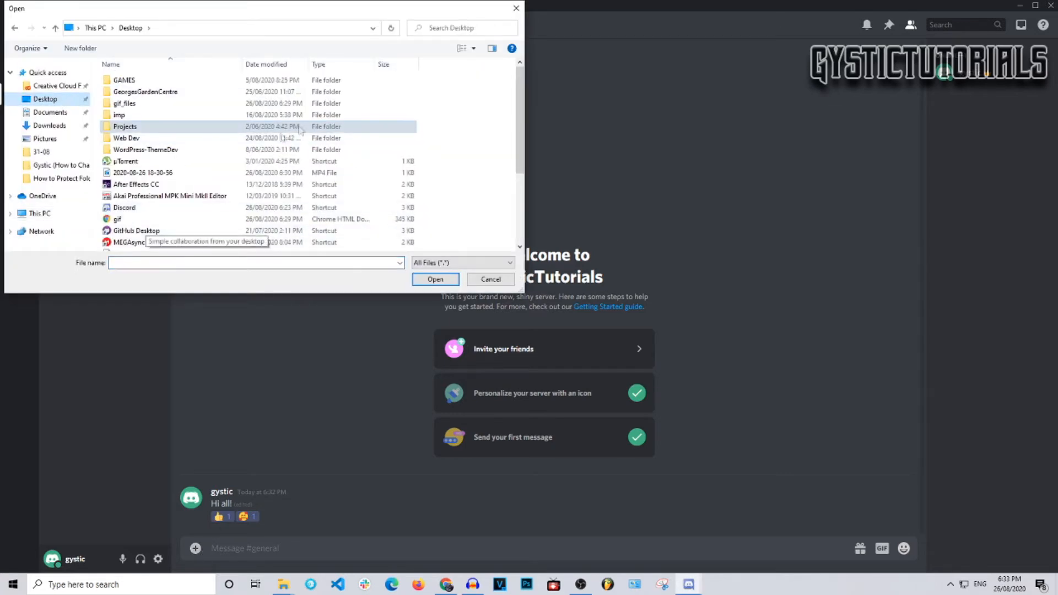
{"action": "scroll", "coordinate": [323, 152], "scroll_direction": "down", "scroll_amount": 2}
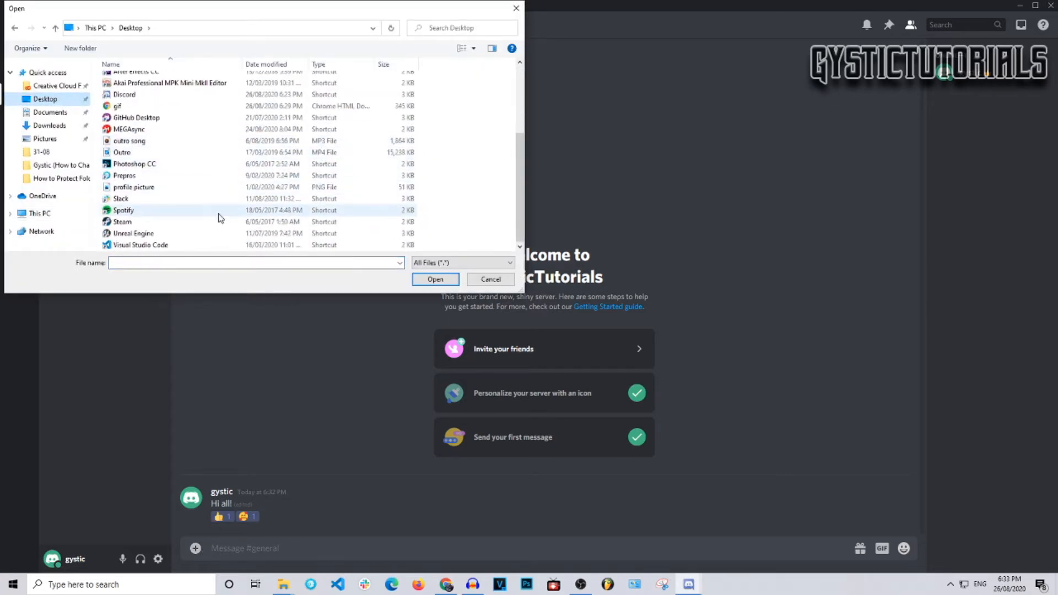
{"action": "scroll", "coordinate": [219, 221], "scroll_direction": "up", "scroll_amount": 3}
{"action": "scroll", "coordinate": [168, 175], "scroll_direction": "down", "scroll_amount": 2}
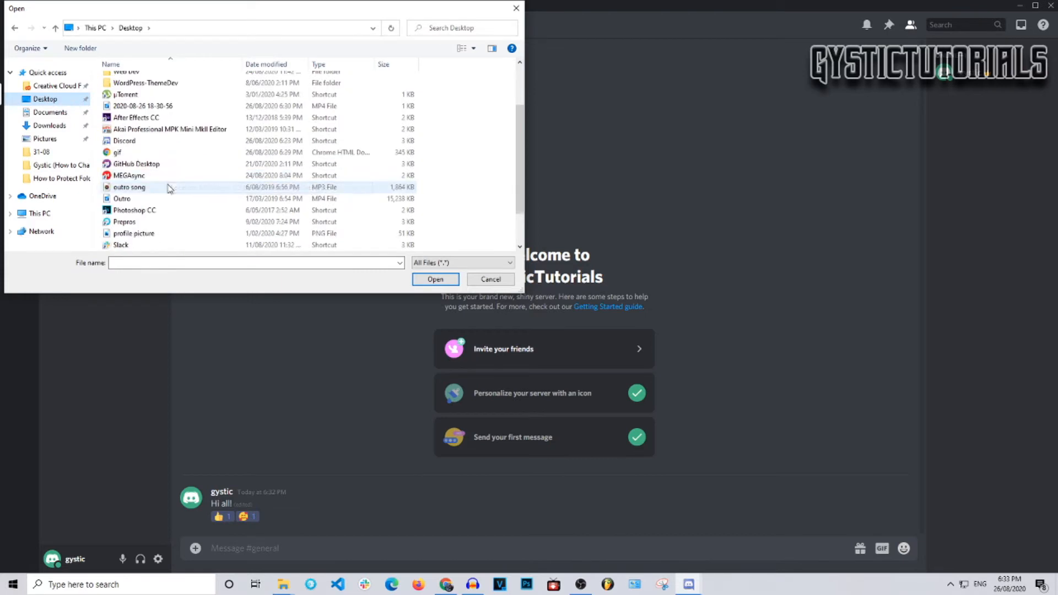
{"action": "left_click", "coordinate": [163, 186]}
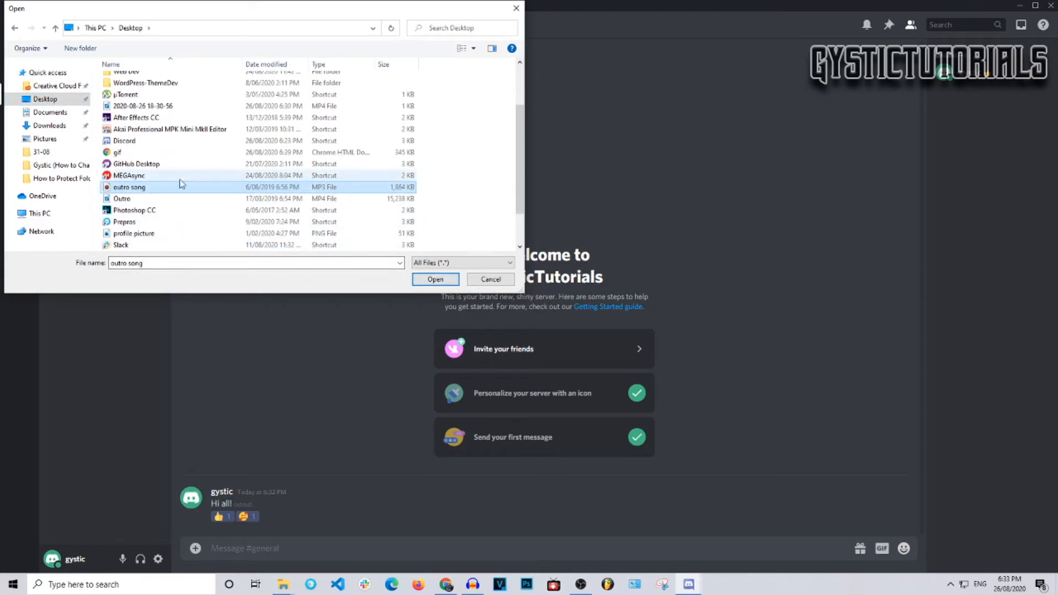
{"action": "left_click", "coordinate": [431, 280]}
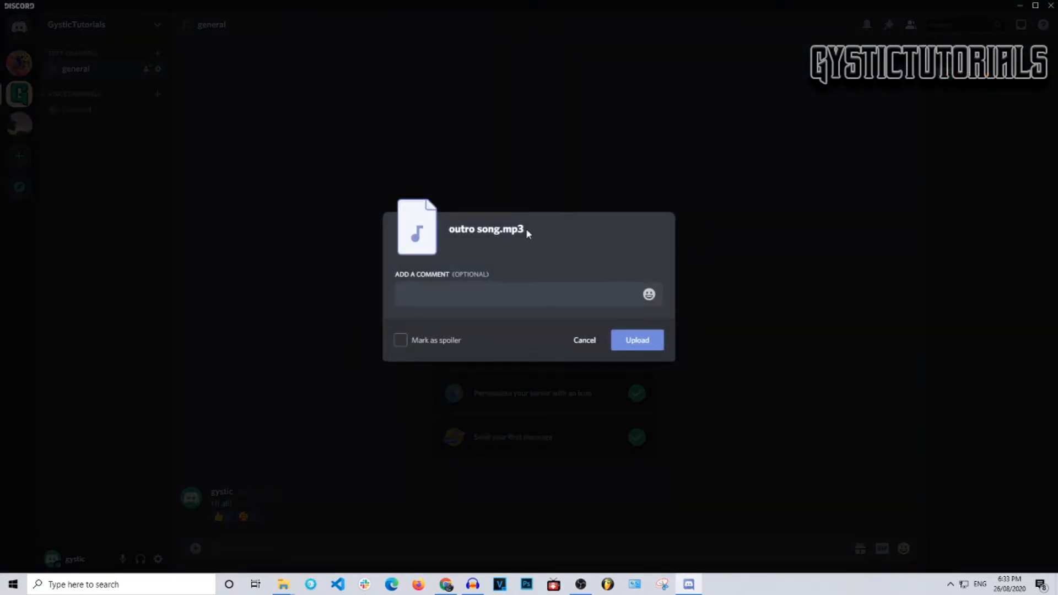
{"action": "type", "text": "My outro song"}
- Comment 'My outro song', leave Mark as spoiler unchecked and upload the MP3
{"action": "left_click", "coordinate": [650, 294]}
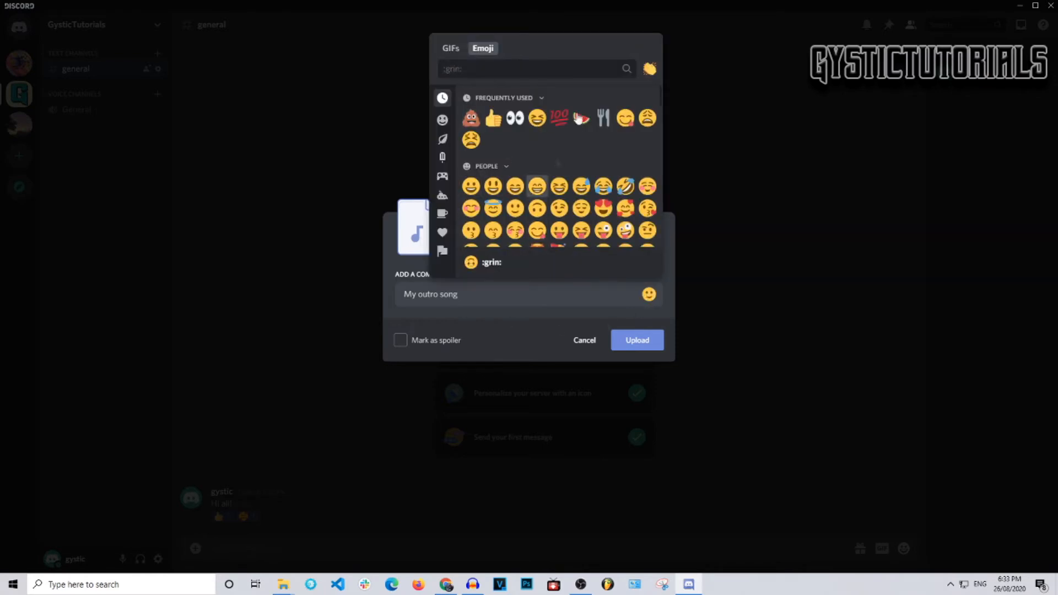
{"action": "left_click", "coordinate": [486, 355]}
{"action": "left_click", "coordinate": [418, 345]}
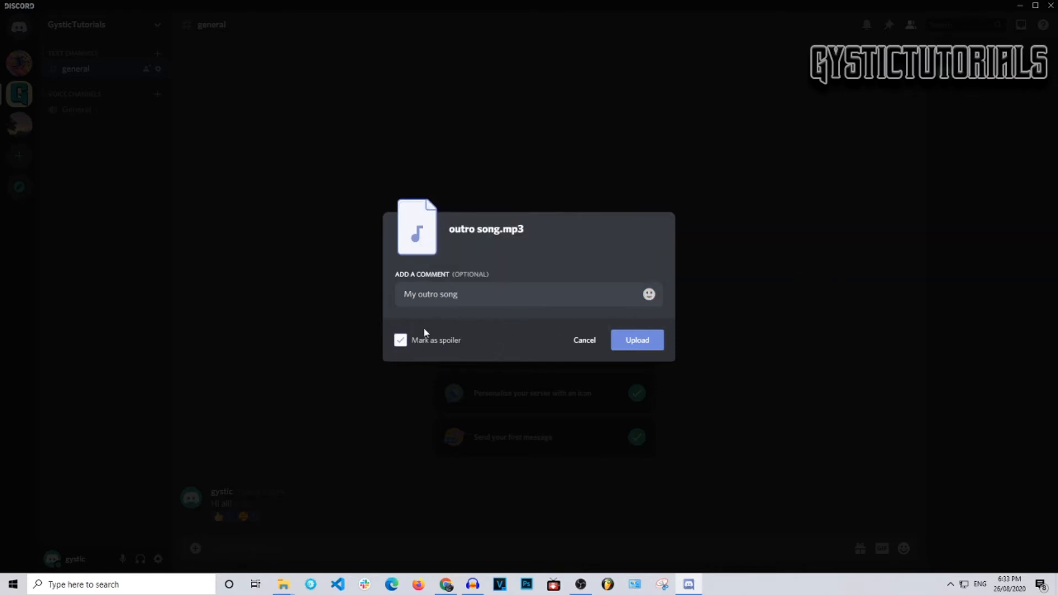
{"action": "left_click", "coordinate": [418, 340]}
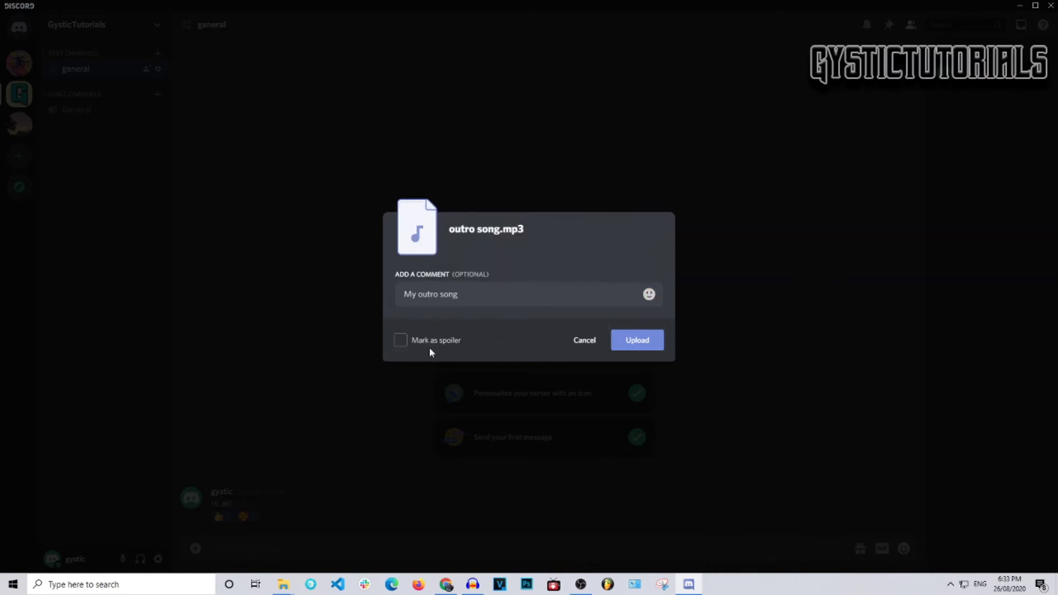
{"action": "left_click", "coordinate": [644, 348]}
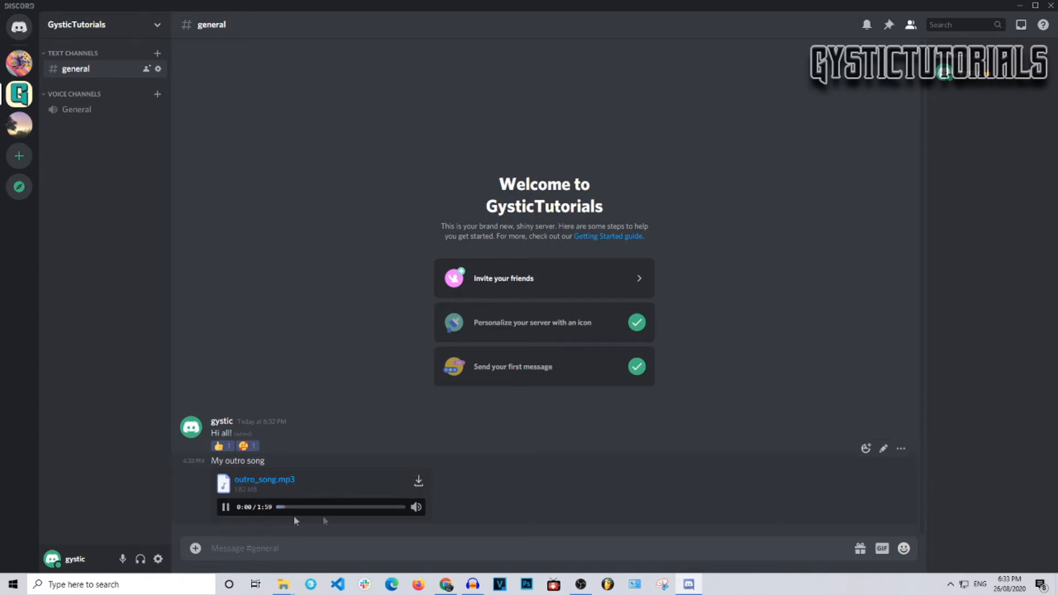
- Pause the song and upload profile picture.png with the comment 'Profile Pic'
{"action": "left_click", "coordinate": [226, 508]}
{"action": "left_click", "coordinate": [195, 549]}
{"action": "scroll", "coordinate": [248, 166], "scroll_direction": "down", "scroll_amount": 3}
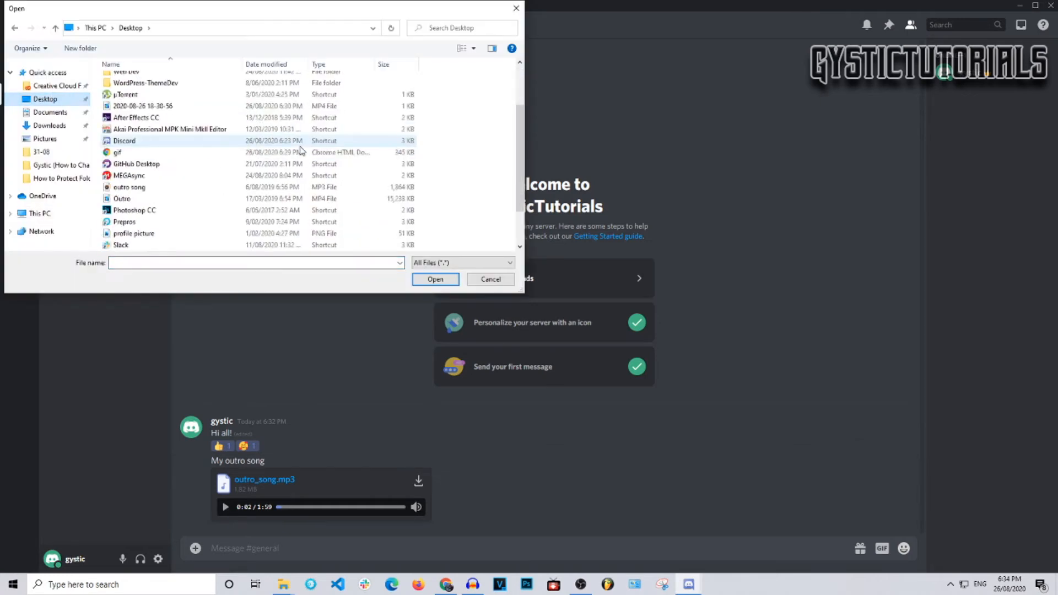
{"action": "left_click", "coordinate": [226, 188]}
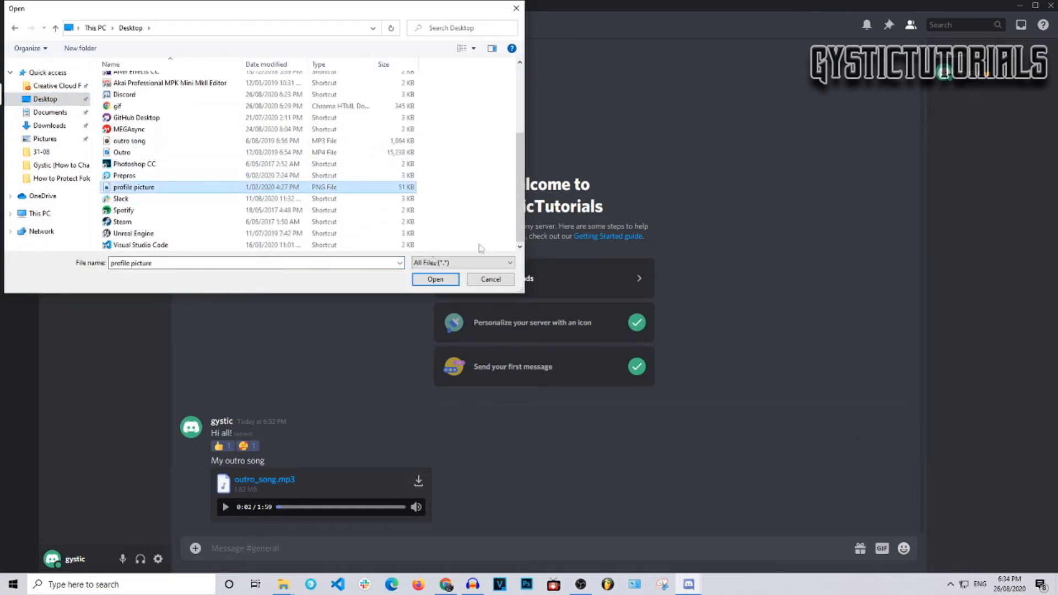
{"action": "left_click", "coordinate": [435, 279]}
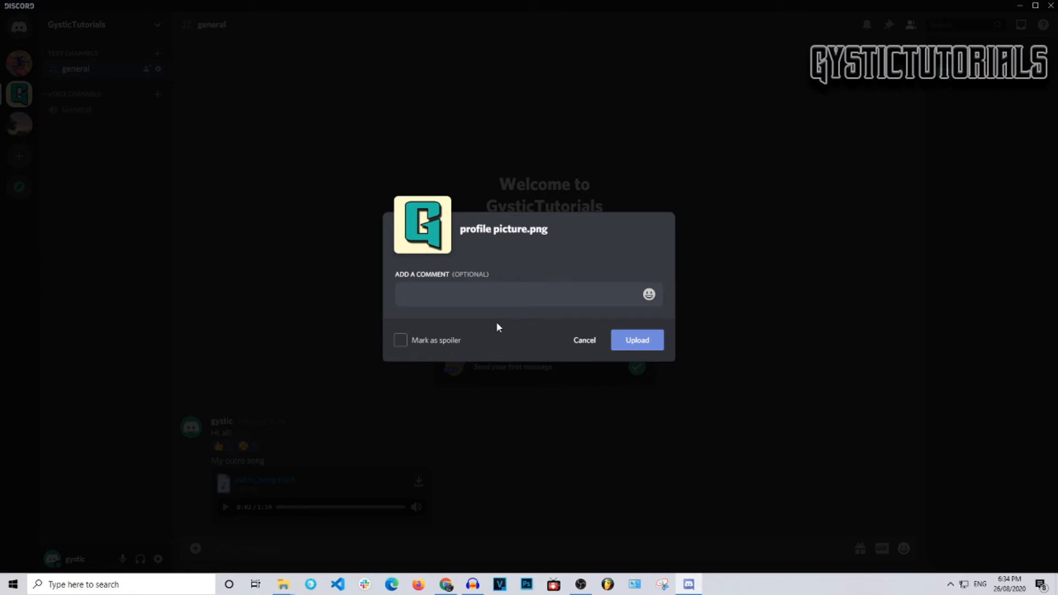
{"action": "type", "text": "Profile Pic"}
{"action": "left_click", "coordinate": [628, 338]}
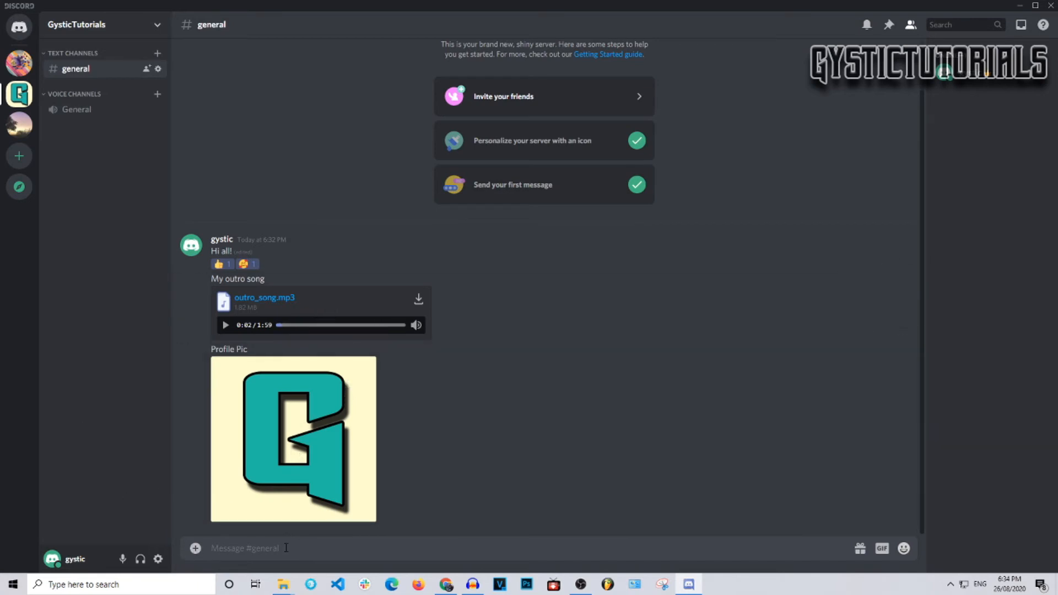
{"action": "mouse_move", "coordinate": [323, 438]}
{"action": "type", "text": "https://giphy.com/"}
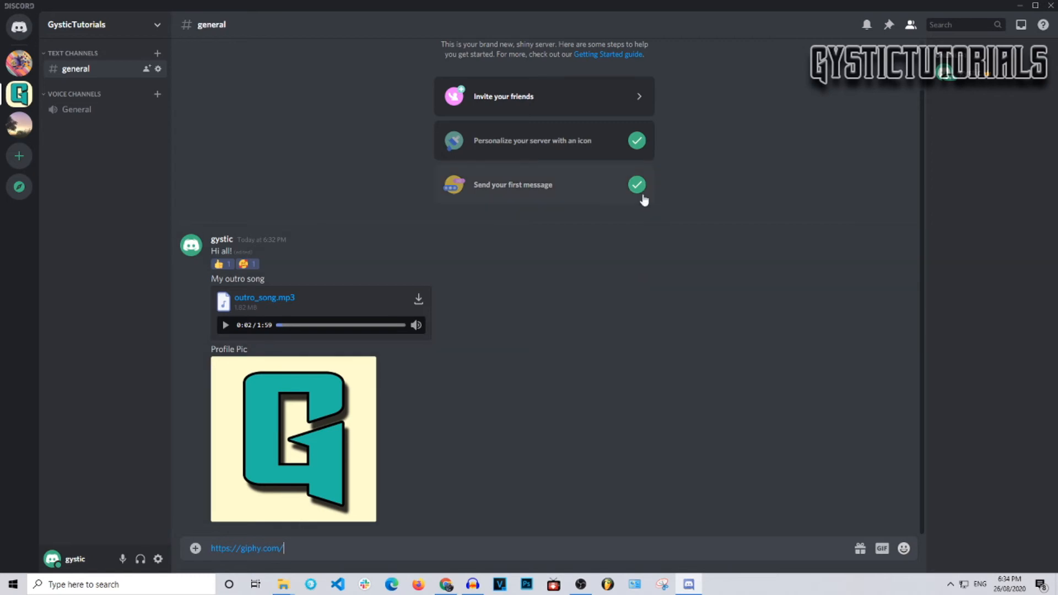
{"action": "key", "text": "Return"}
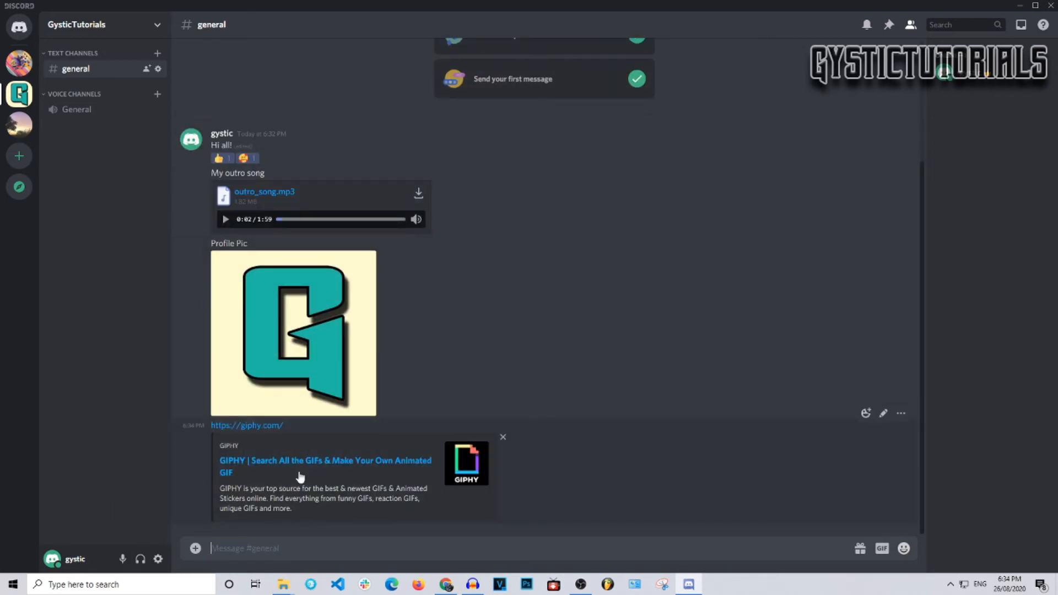
{"action": "type", "text": "sfa"}
{"action": "key", "text": "Return"}
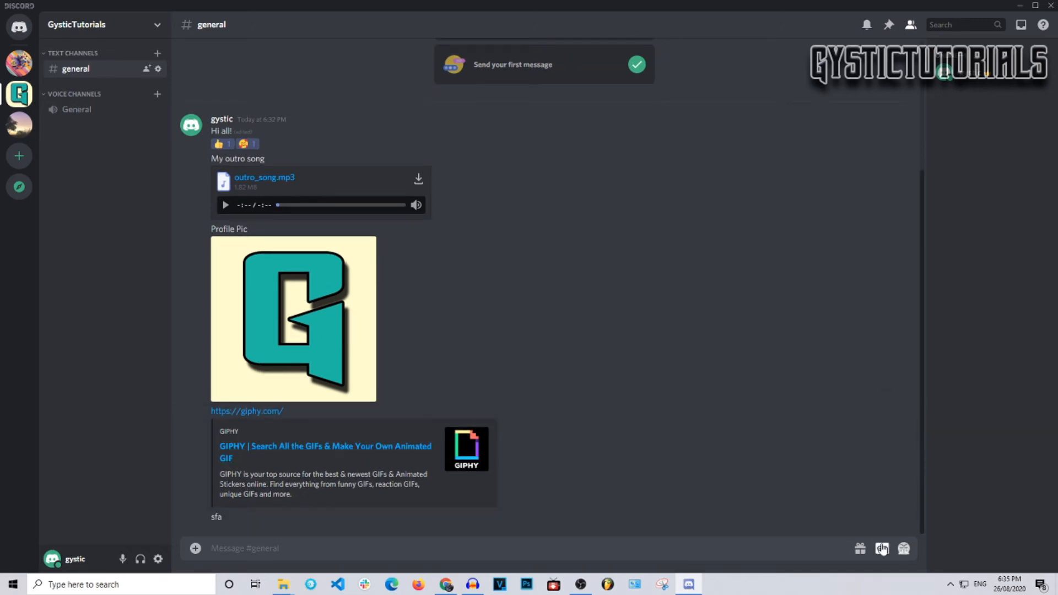
- Post a trending Tenor GIF below the sfa message and start attaching another file
{"action": "left_click", "coordinate": [882, 549]}
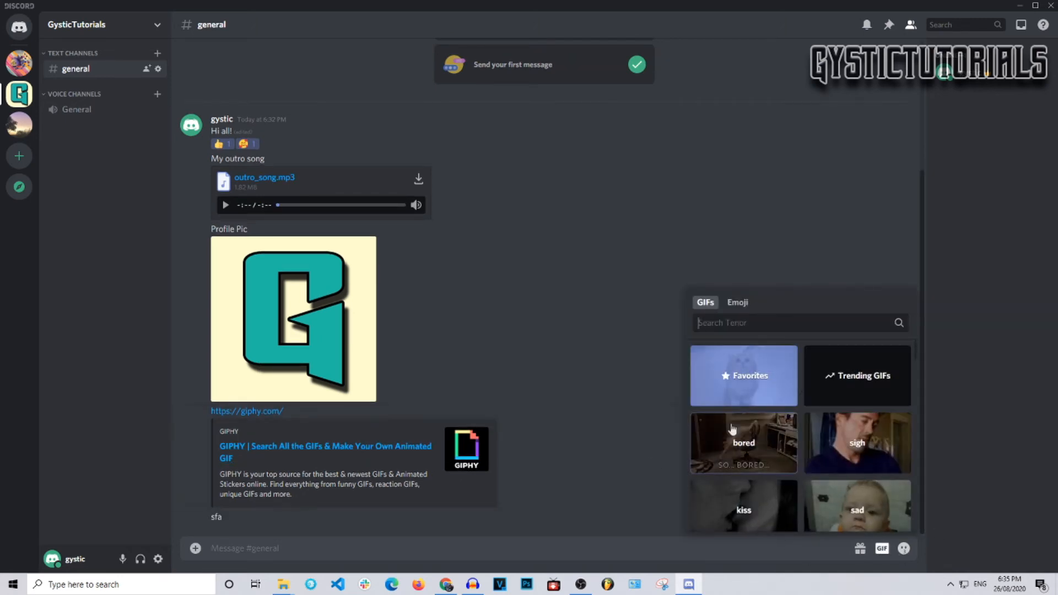
{"action": "scroll", "coordinate": [856, 426], "scroll_direction": "down", "scroll_amount": 2}
{"action": "scroll", "coordinate": [856, 425], "scroll_direction": "down", "scroll_amount": 3}
{"action": "scroll", "coordinate": [769, 423], "scroll_direction": "up", "scroll_amount": 5}
{"action": "left_click", "coordinate": [858, 376]}
{"action": "left_click", "coordinate": [756, 421]}
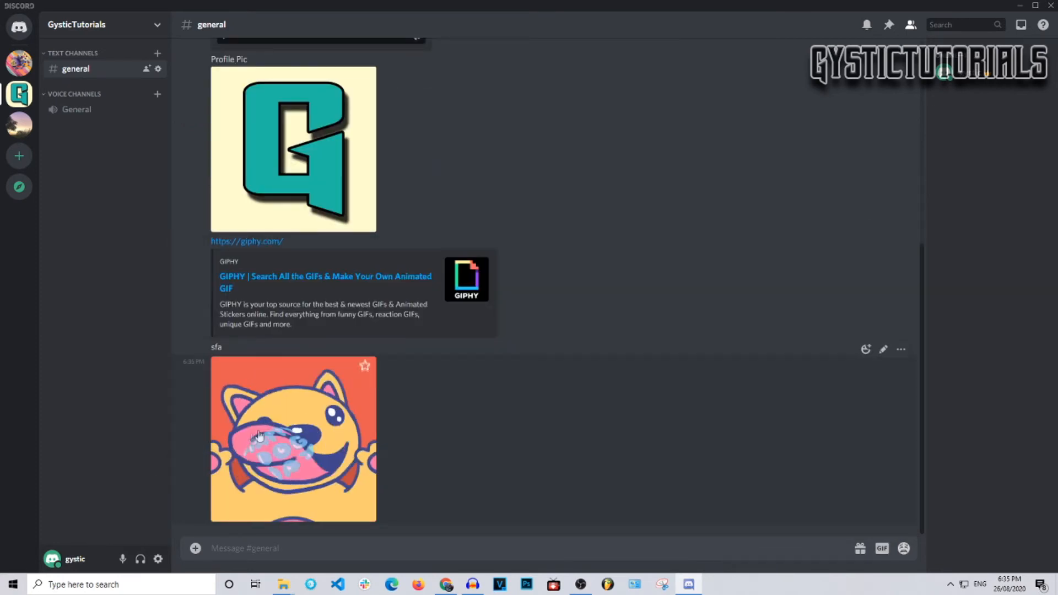
{"action": "left_click", "coordinate": [195, 549]}
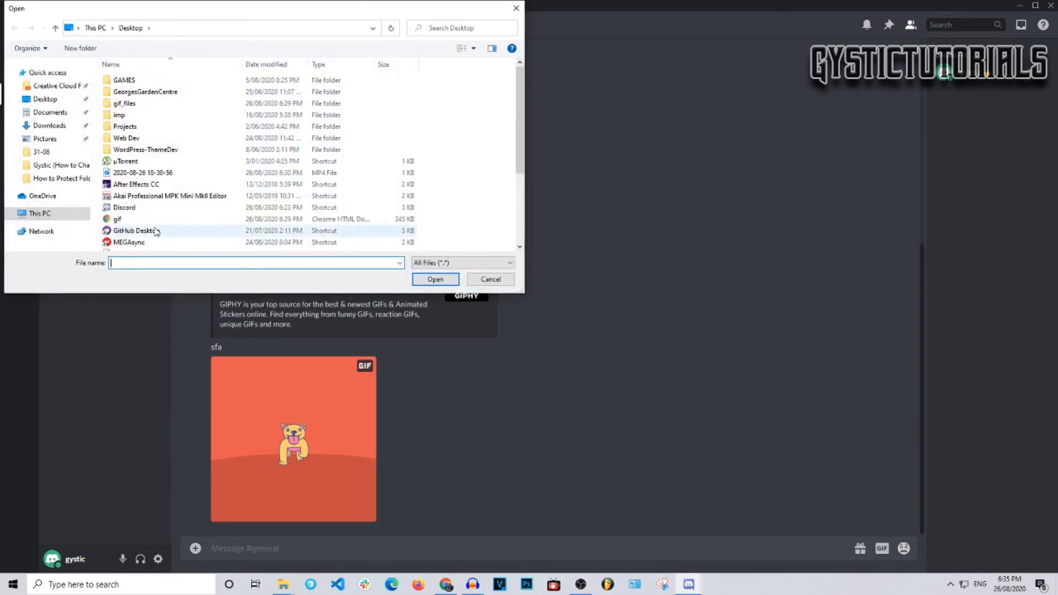
{"action": "scroll", "coordinate": [162, 210], "scroll_direction": "down", "scroll_amount": 2}
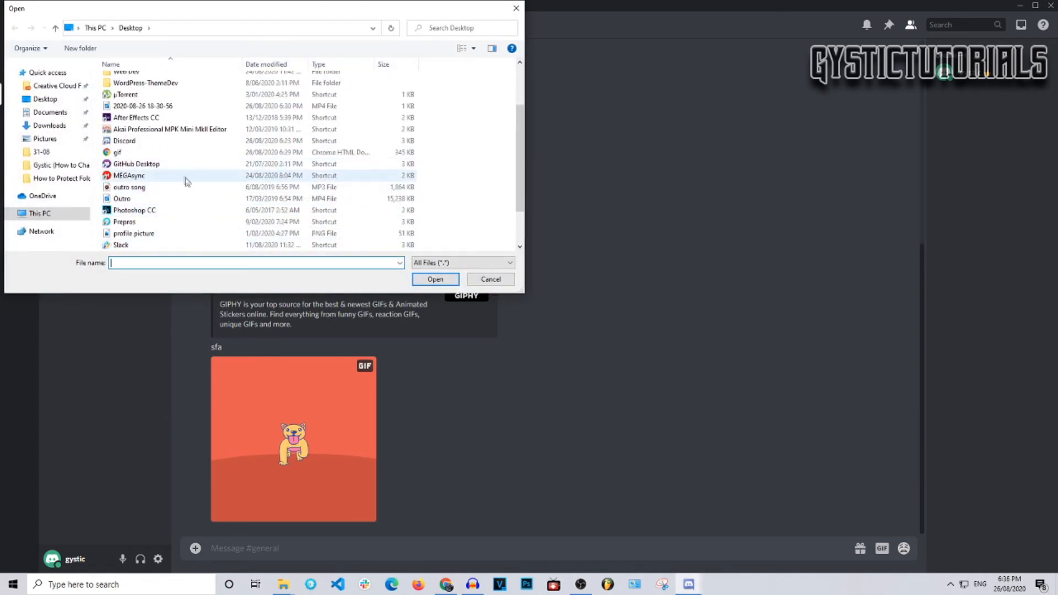
{"action": "scroll", "coordinate": [154, 188], "scroll_direction": "down", "scroll_amount": 2}
- Upload gif.html with the comment 'Comment', then close Discord to the desktop
{"action": "left_click", "coordinate": [124, 119]}
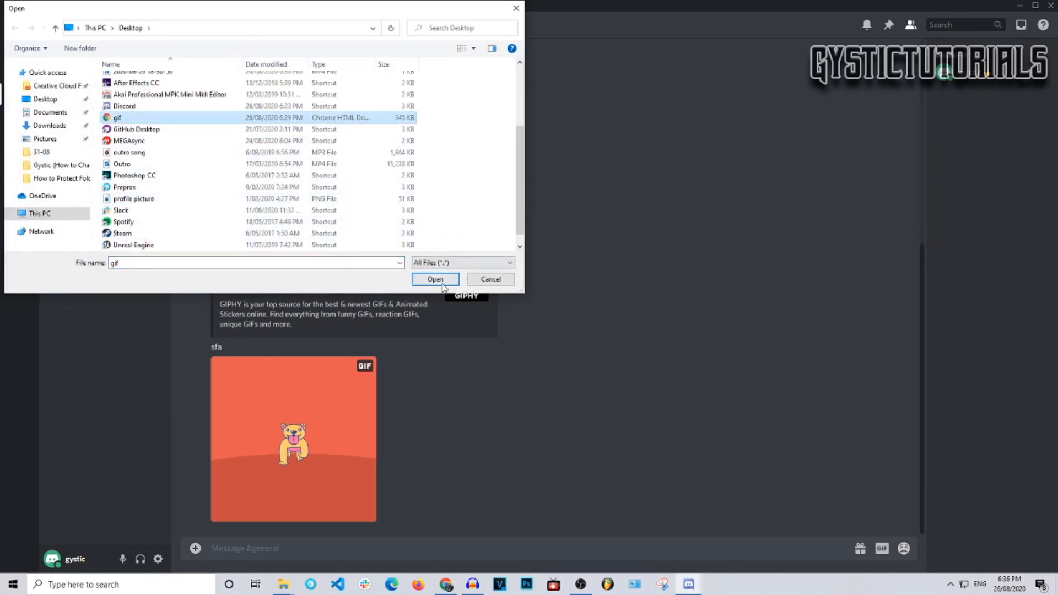
{"action": "double_click", "coordinate": [124, 118]}
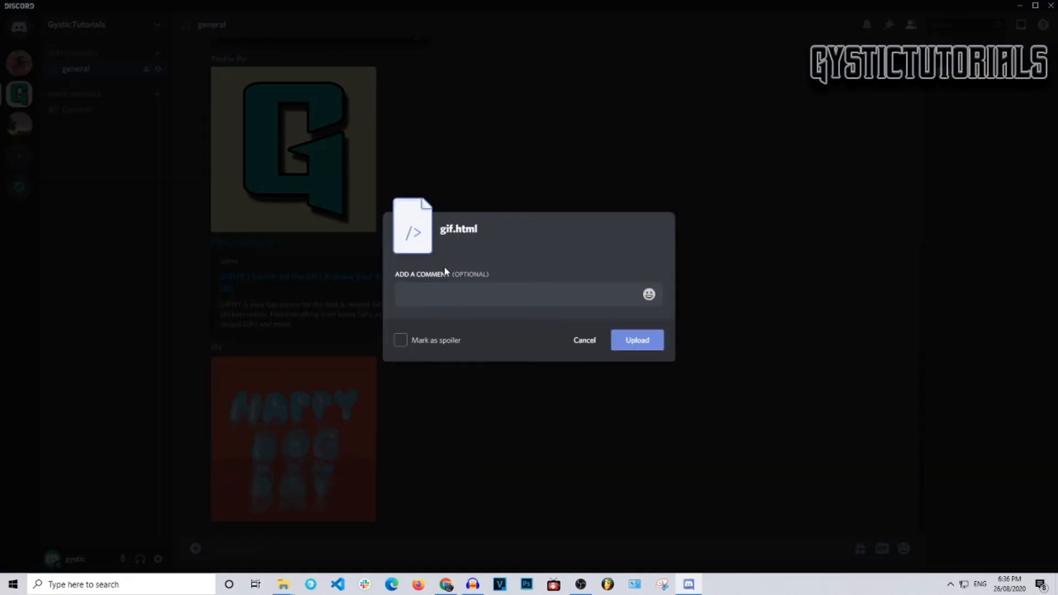
{"action": "type", "text": "Comment"}
{"action": "key", "text": "Return"}
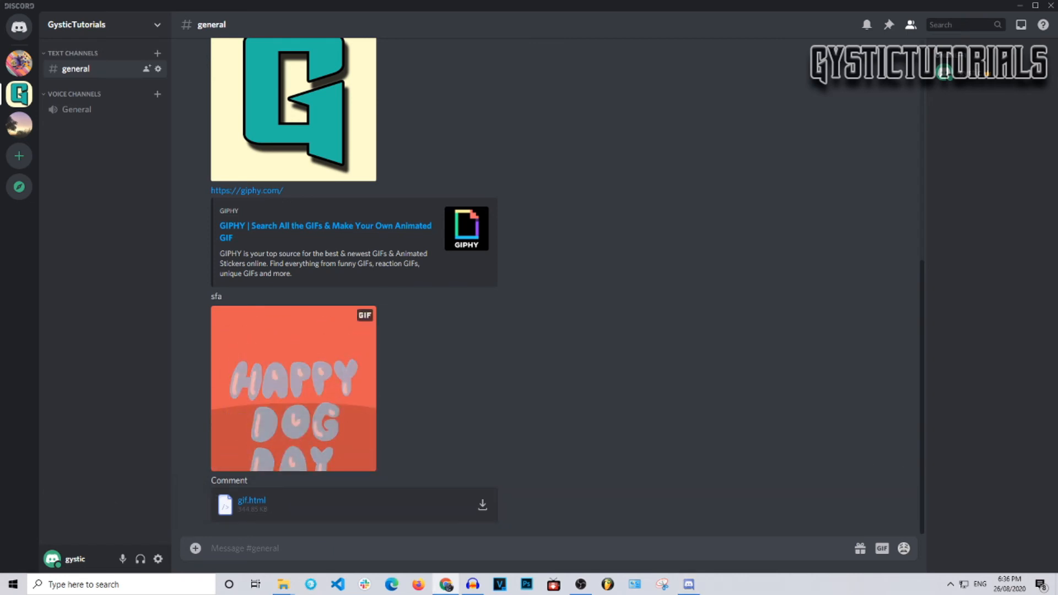
{"action": "left_click", "coordinate": [1050, 5]}
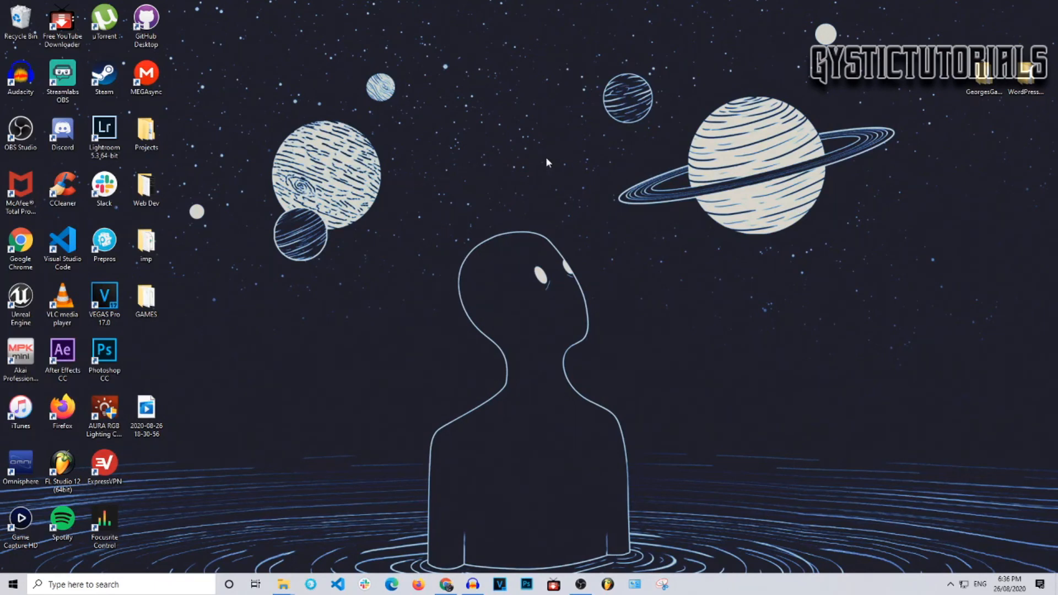
{"action": "left_click_drag", "start_coordinate": [146, 409], "coordinate": [147, 354]}
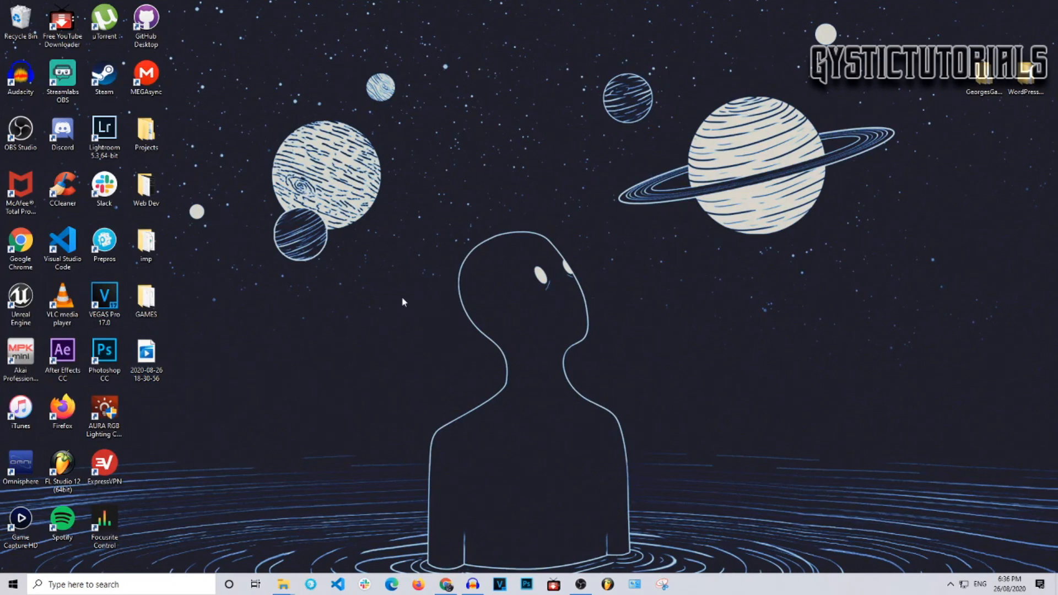